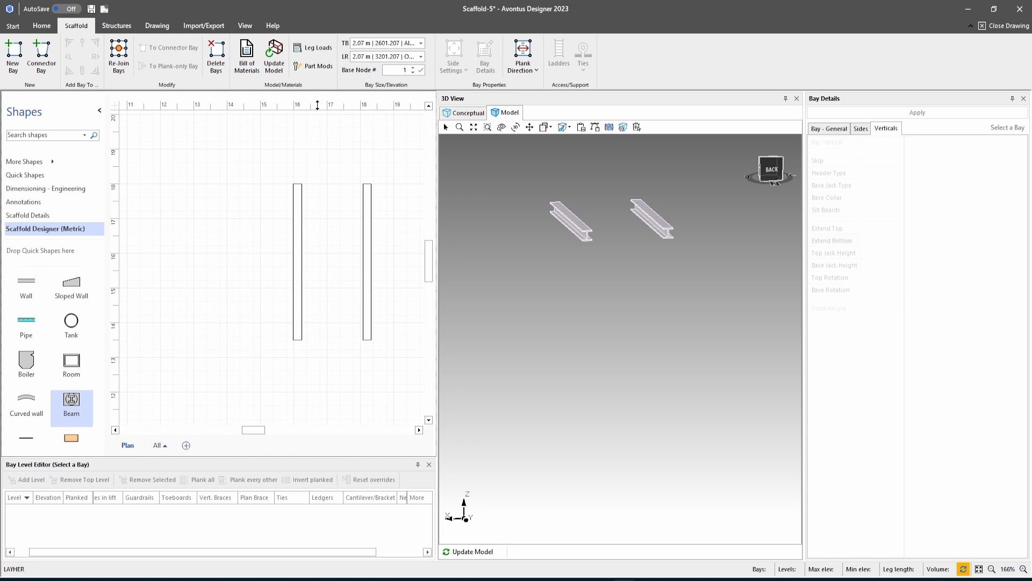
Step: Place a new 2.07 m by 2.07 m bay beside the beams and set the base jack type of all its verticals to None
click(14, 53)
click(176, 302)
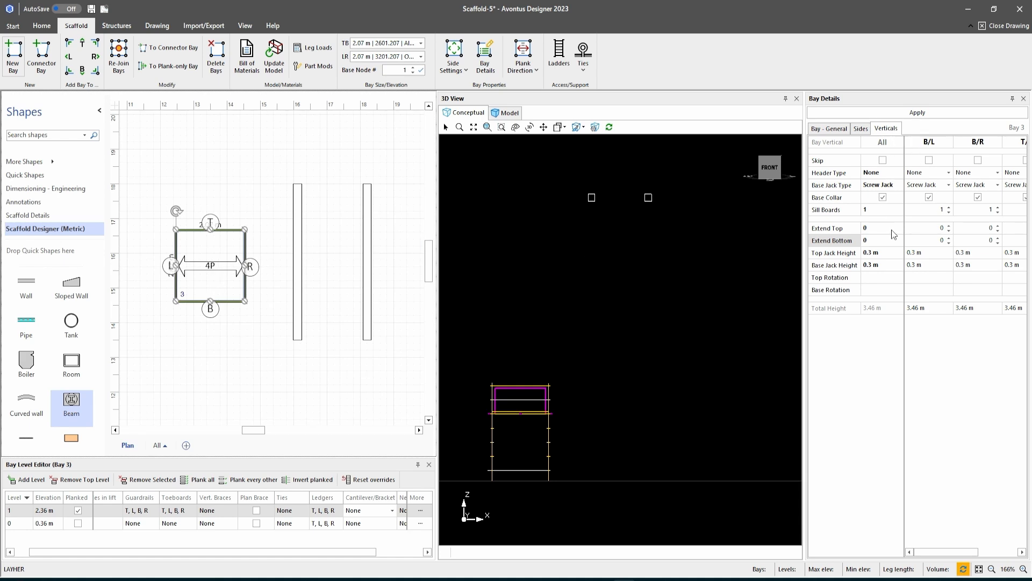
click(899, 192)
click(872, 204)
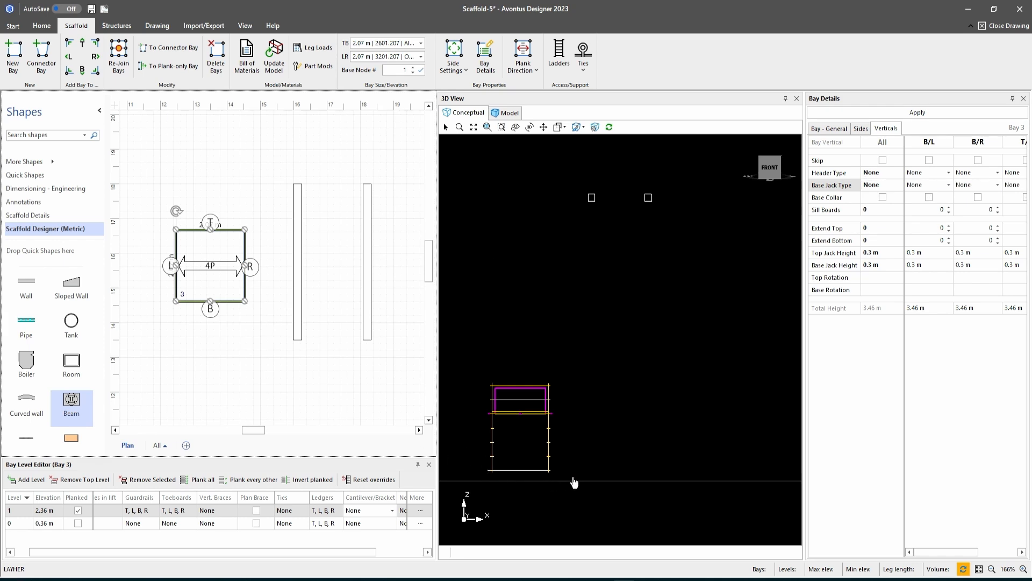
Step: Plank level 0 of the bay and give it guardrails and toeboards on all four sides (T, L, B, R)
click(78, 523)
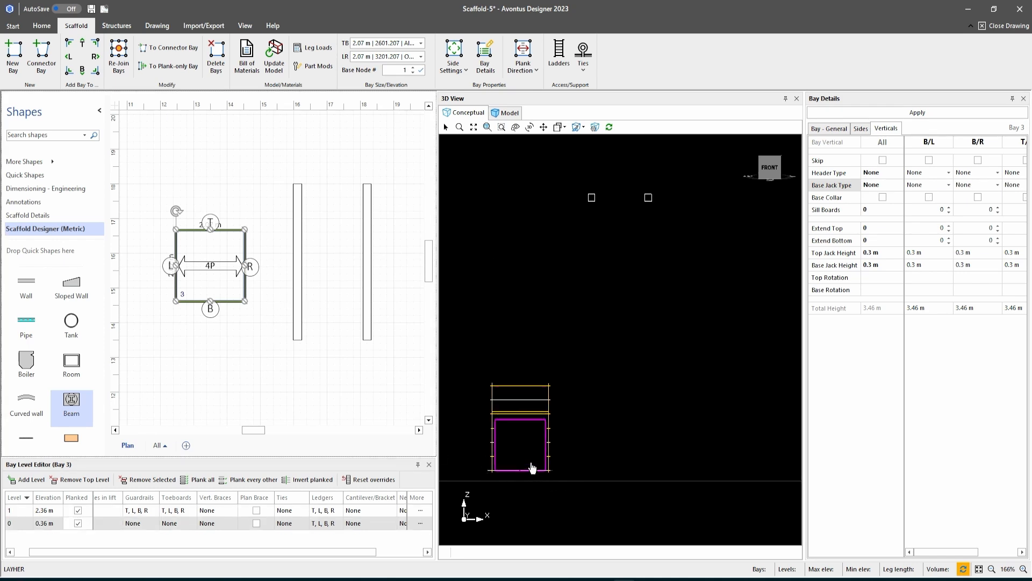
click(136, 522)
click(155, 466)
click(137, 507)
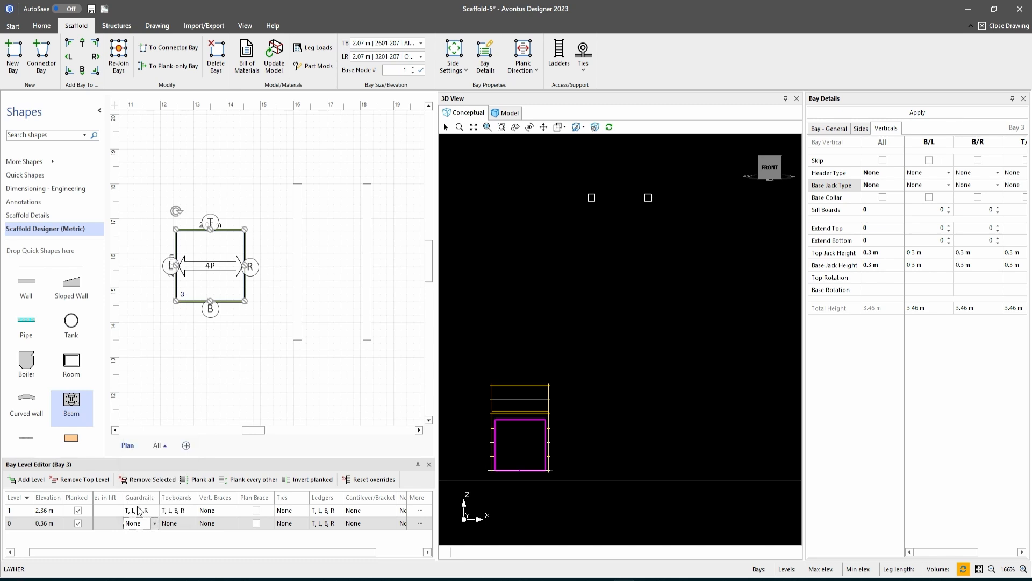
click(176, 522)
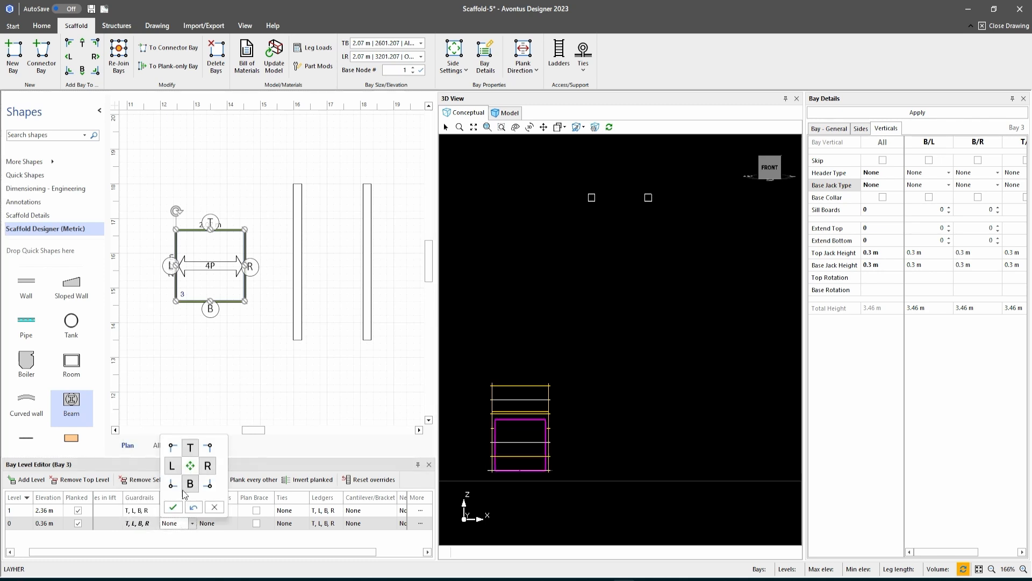
click(172, 507)
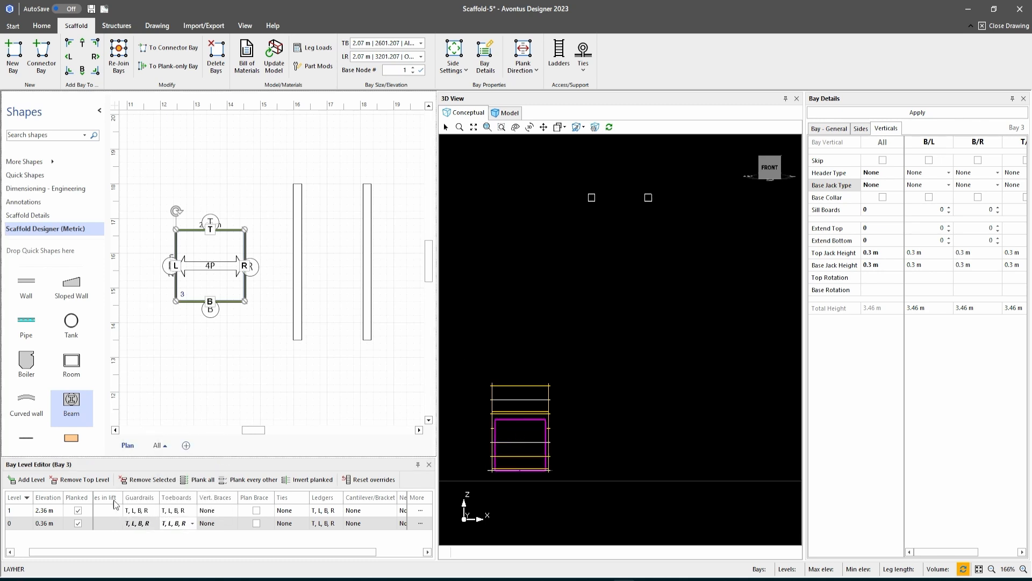
Step: Add one more level on top of the bay and extend the top of all its verticals by 3
click(38, 480)
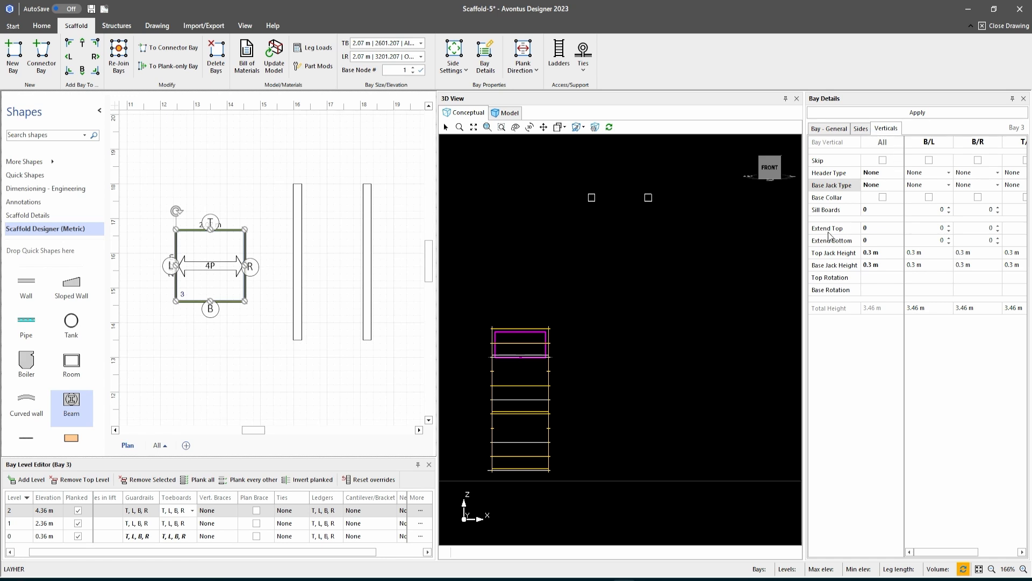
click(885, 228)
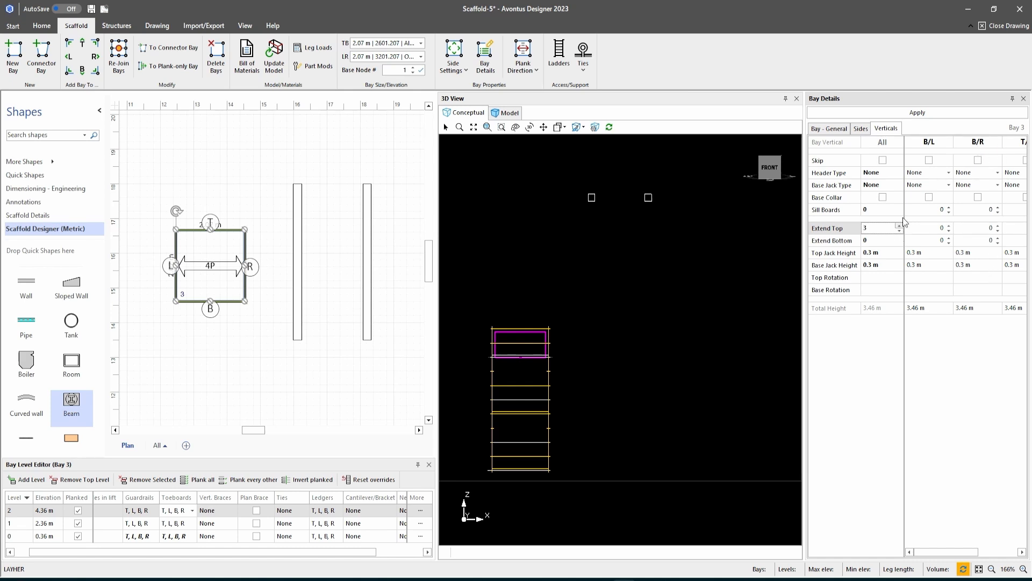
click(918, 112)
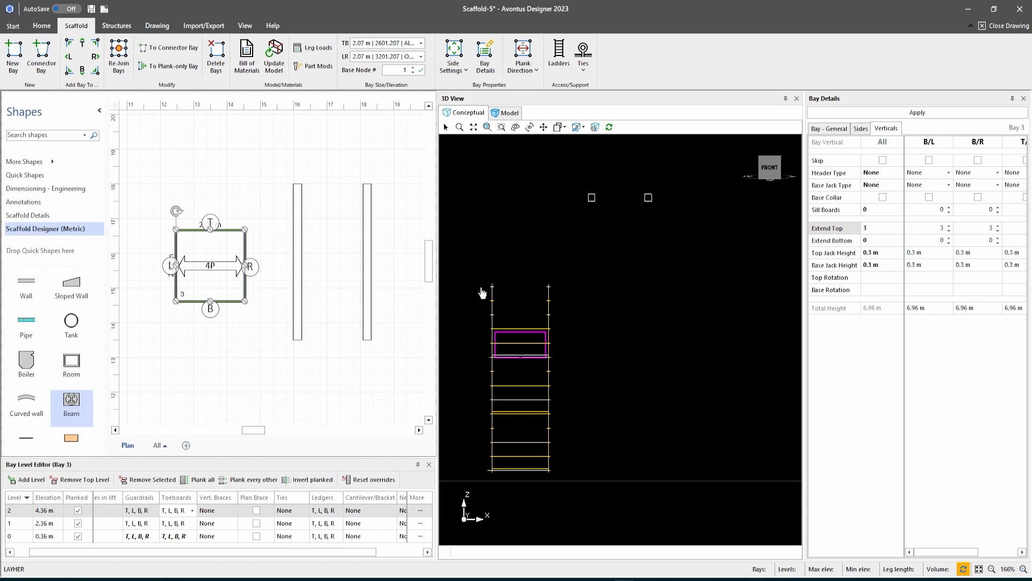
Step: Move the bay beneath the two parallel beams and raise it to base node 8
drag(236, 303, 367, 308)
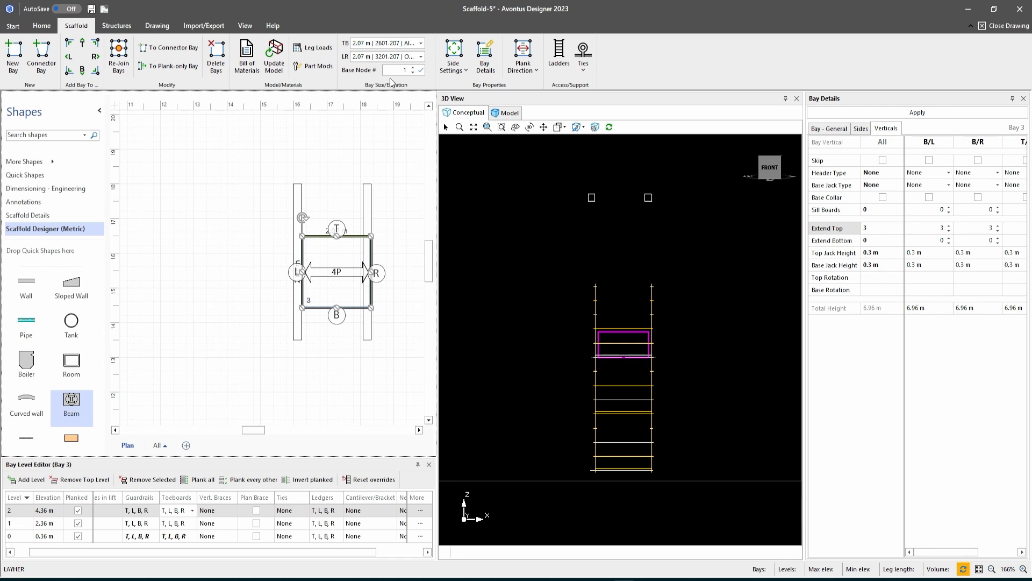
click(421, 71)
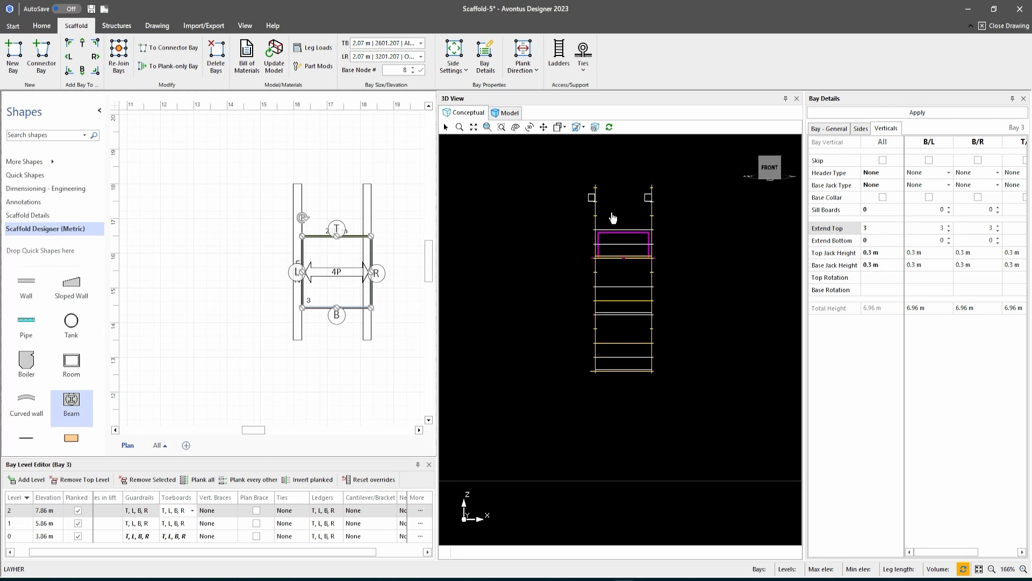
scroll(610, 218, up, 3)
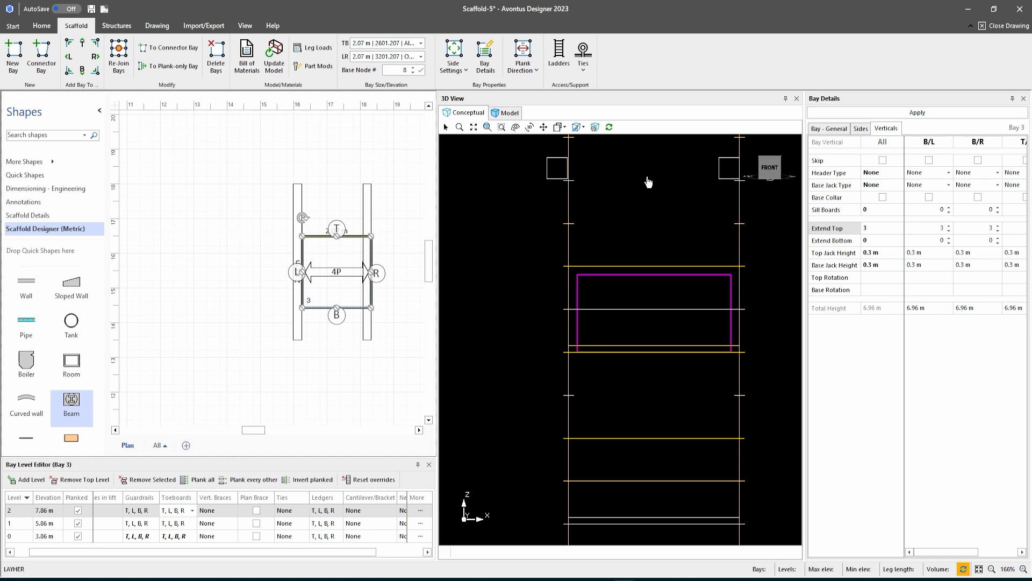
scroll(679, 242, up, 2)
Step: Build the 3D scaffold model and examine where the extended verticals meet the two beams
click(507, 112)
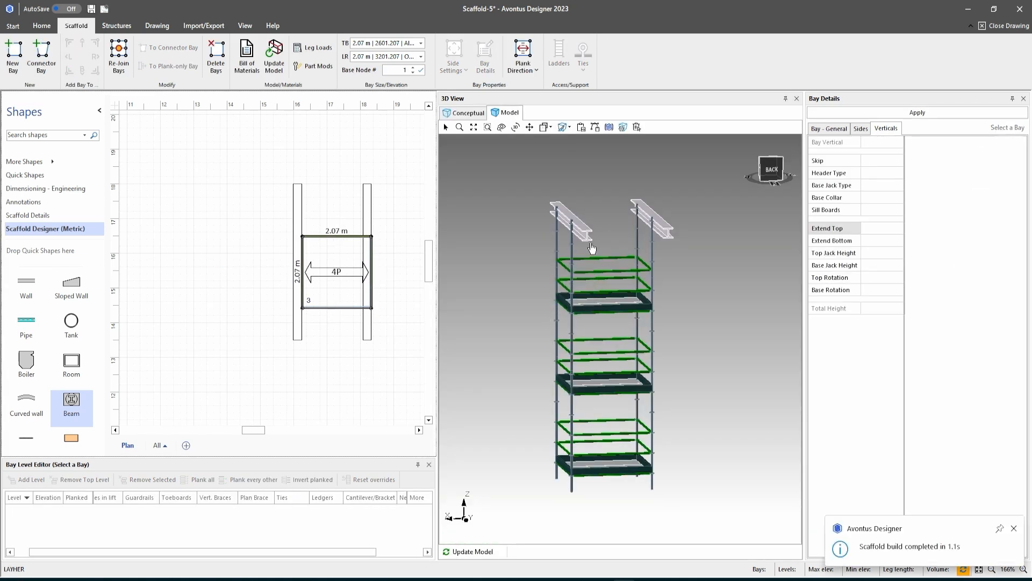
click(780, 174)
mouse_move(781, 175)
mouse_down()
mouse_move(751, 167)
mouse_move(805, 176)
mouse_move(769, 174)
mouse_move(788, 171)
mouse_up()
scroll(578, 249, up, 2)
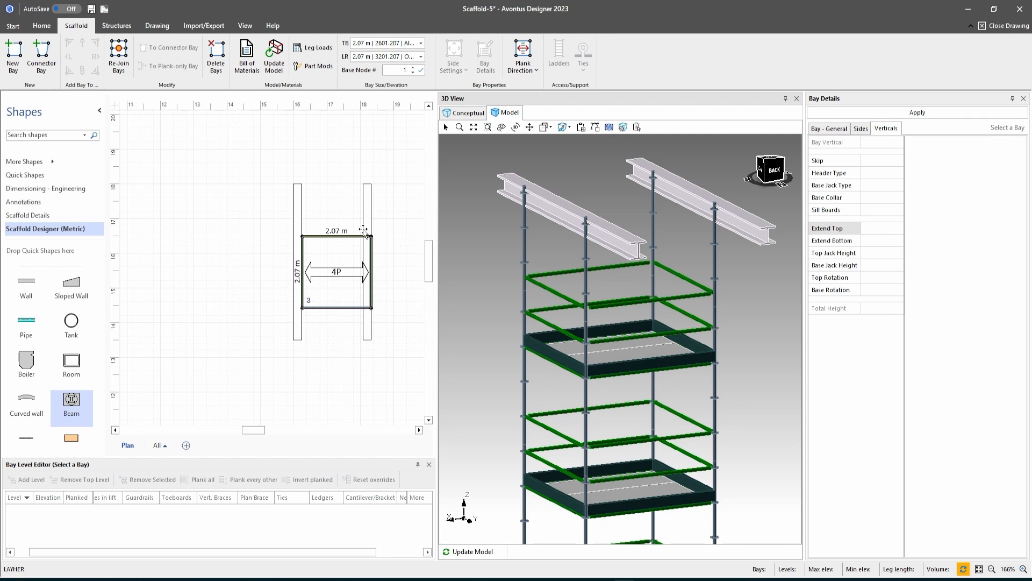
Step: Assign the TCIBC beam clamp twice to the left beam's part numbers and check the clamps in the bill of materials
double_click(296, 209)
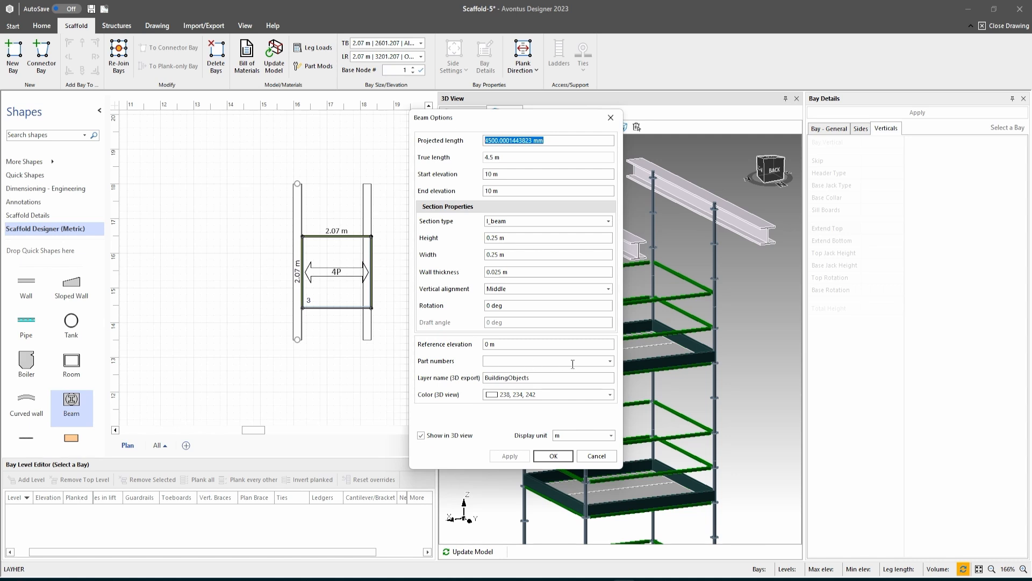
click(610, 362)
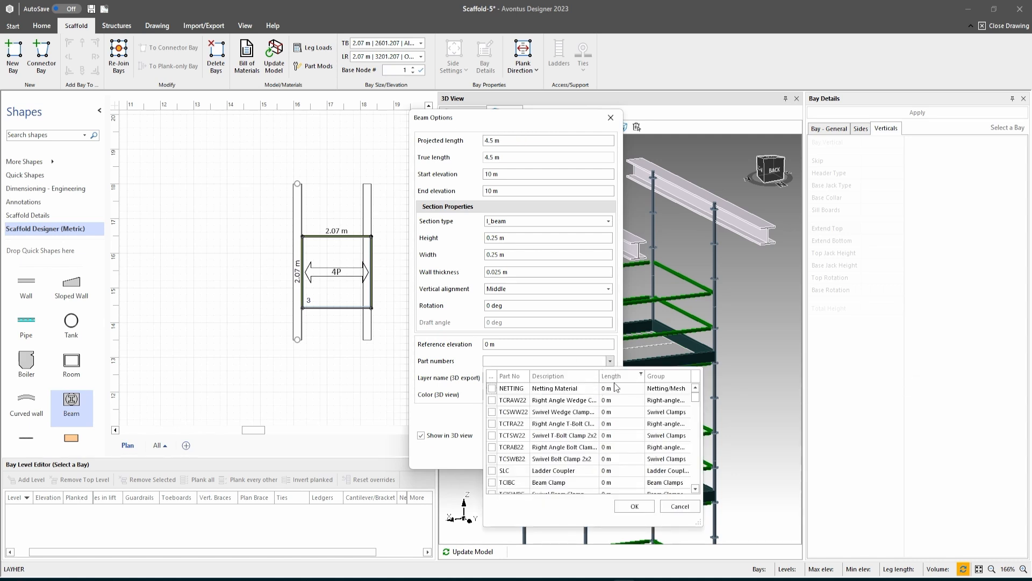
scroll(563, 405, down, 1)
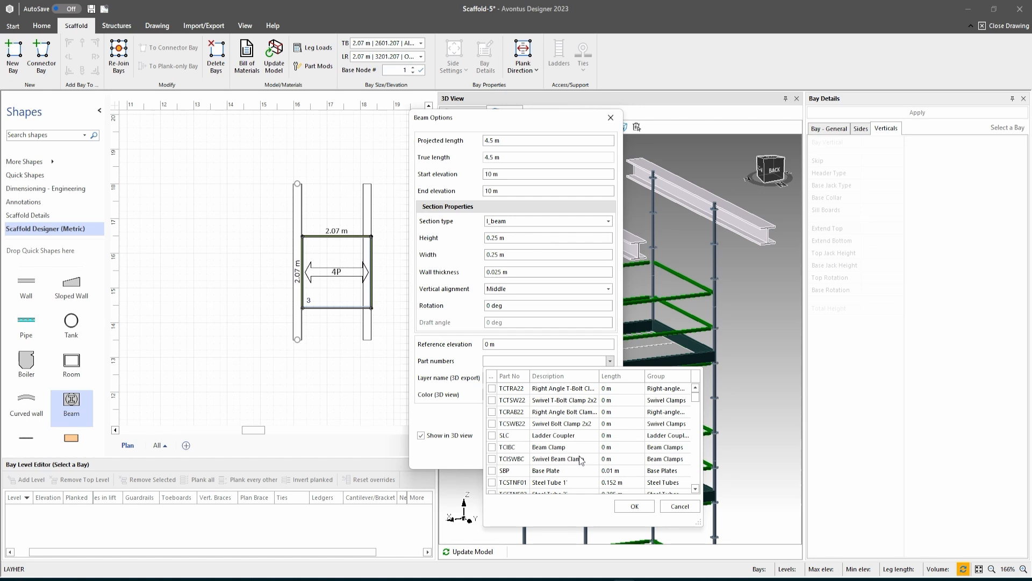
click(492, 447)
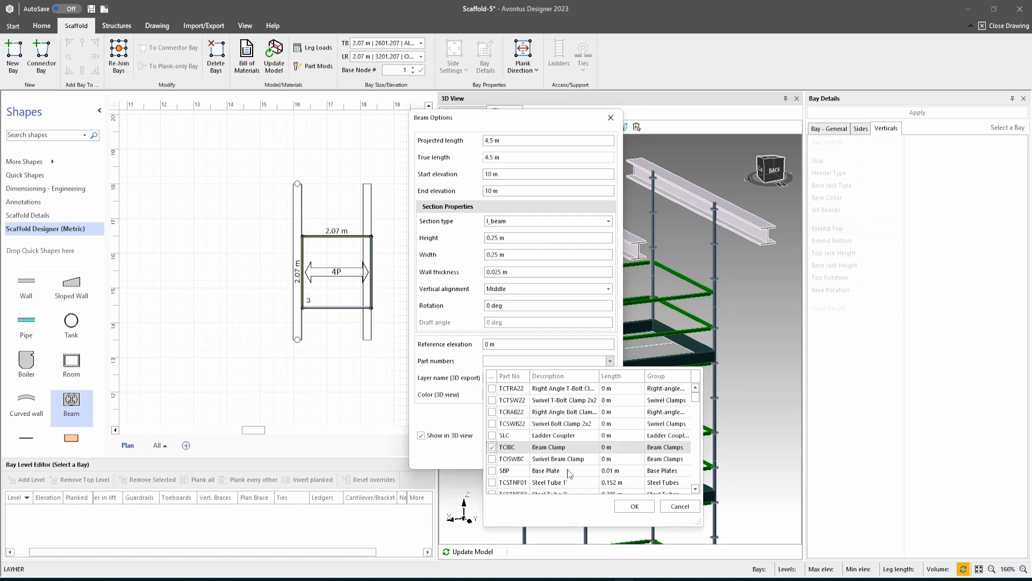
click(639, 508)
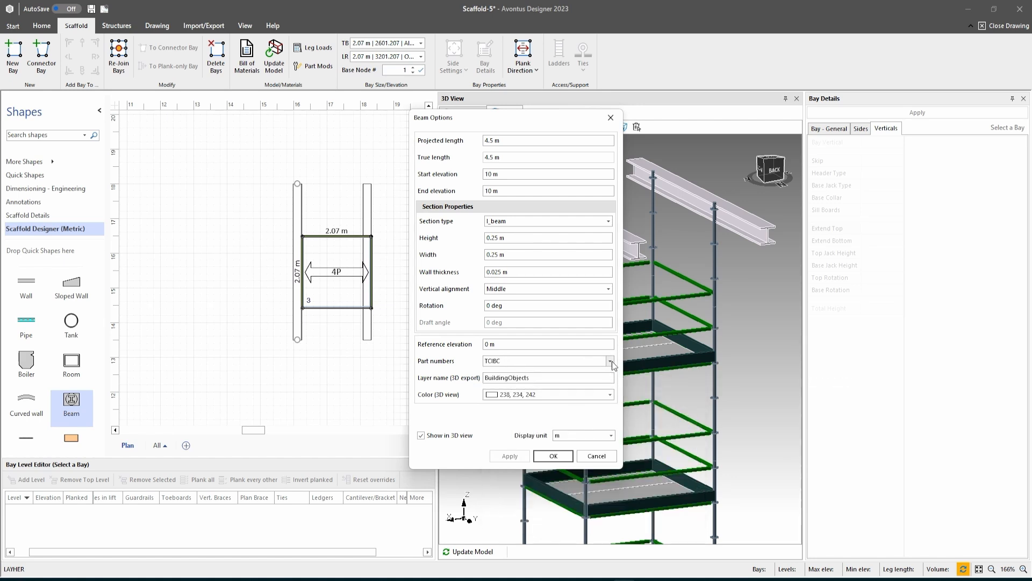
click(610, 361)
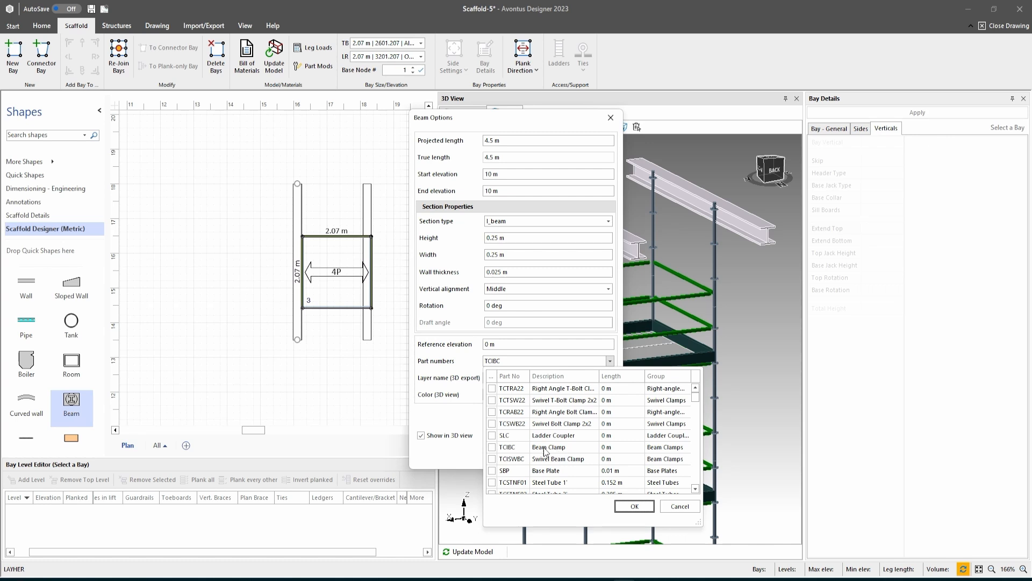
click(493, 448)
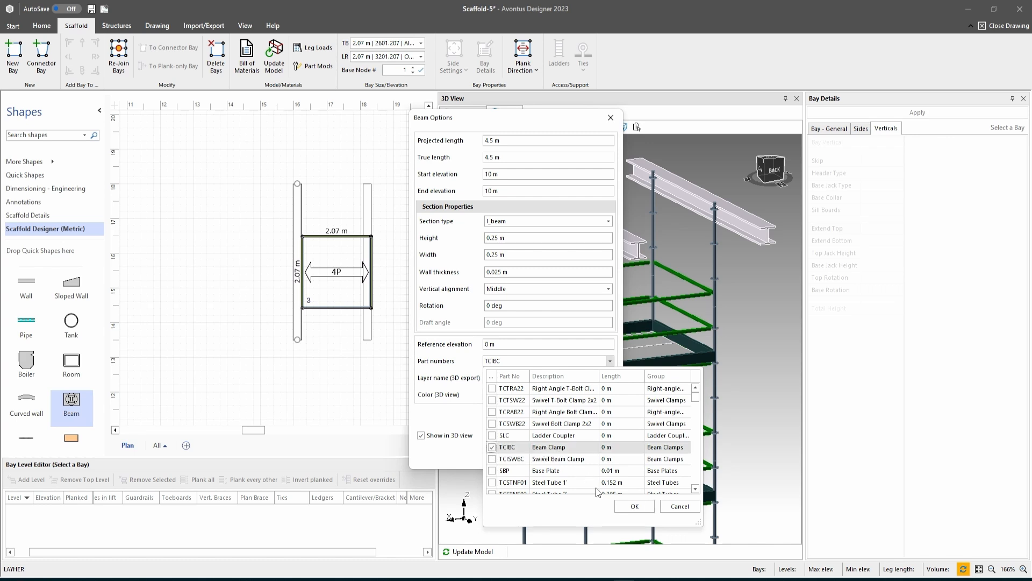
click(636, 508)
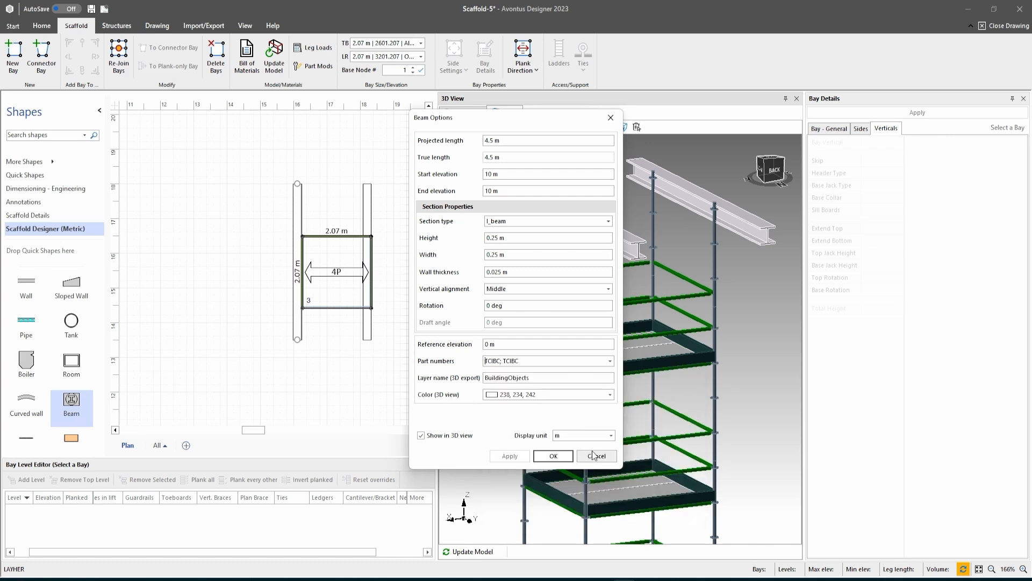
click(552, 453)
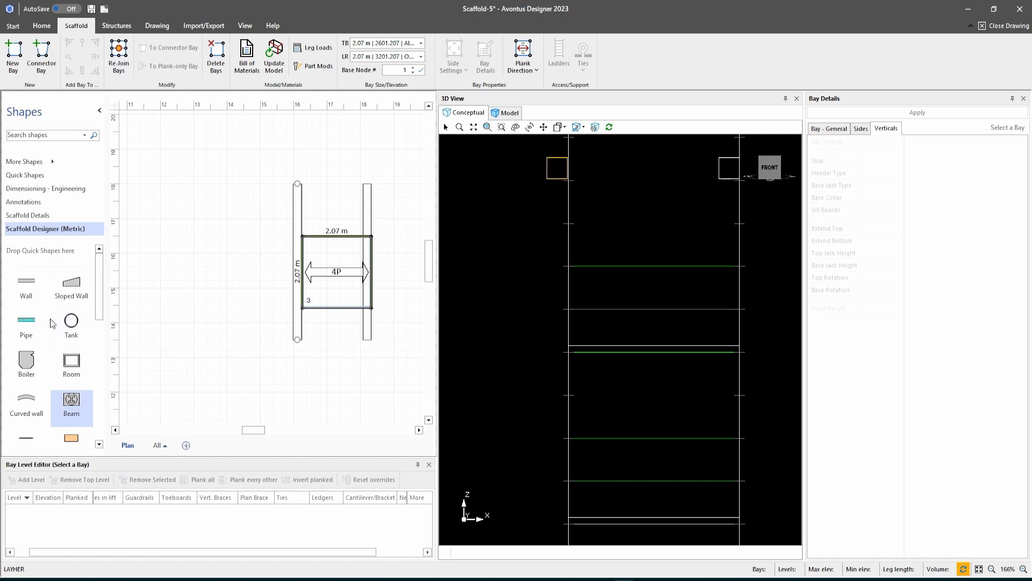
click(249, 58)
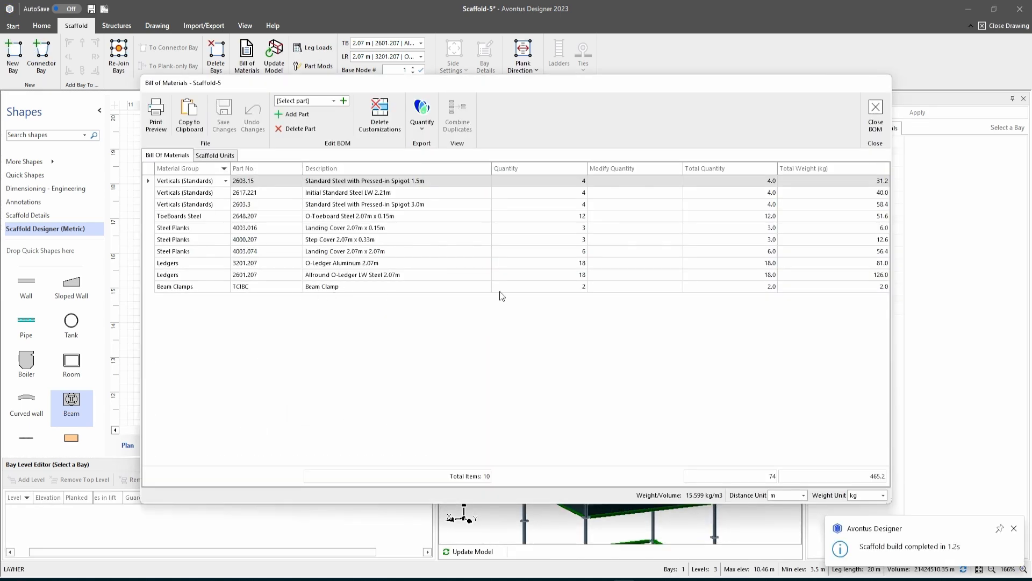
key(Escape)
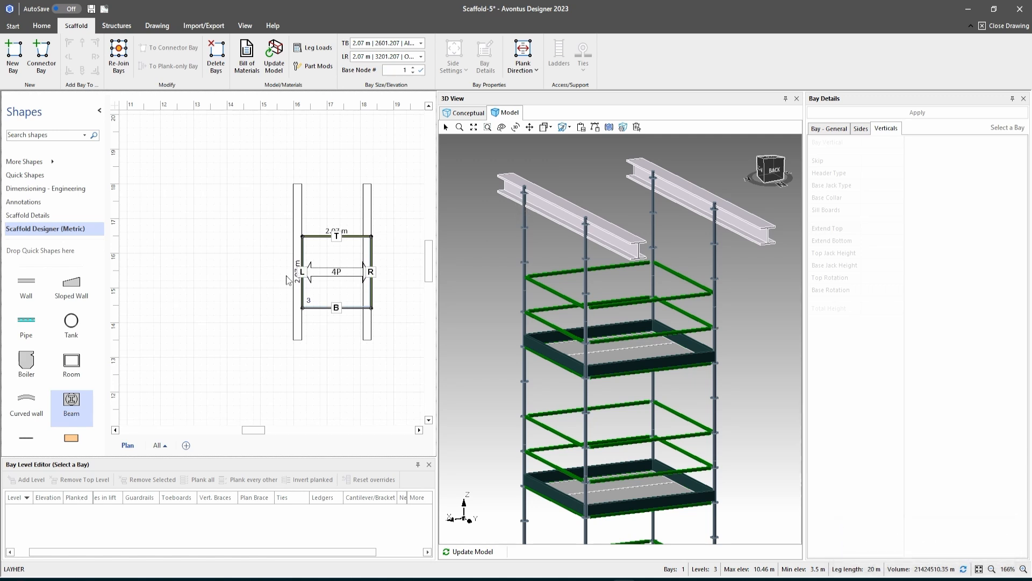
Step: Add a further TCIBC beam clamp to the part numbers of the left beam
click(298, 223)
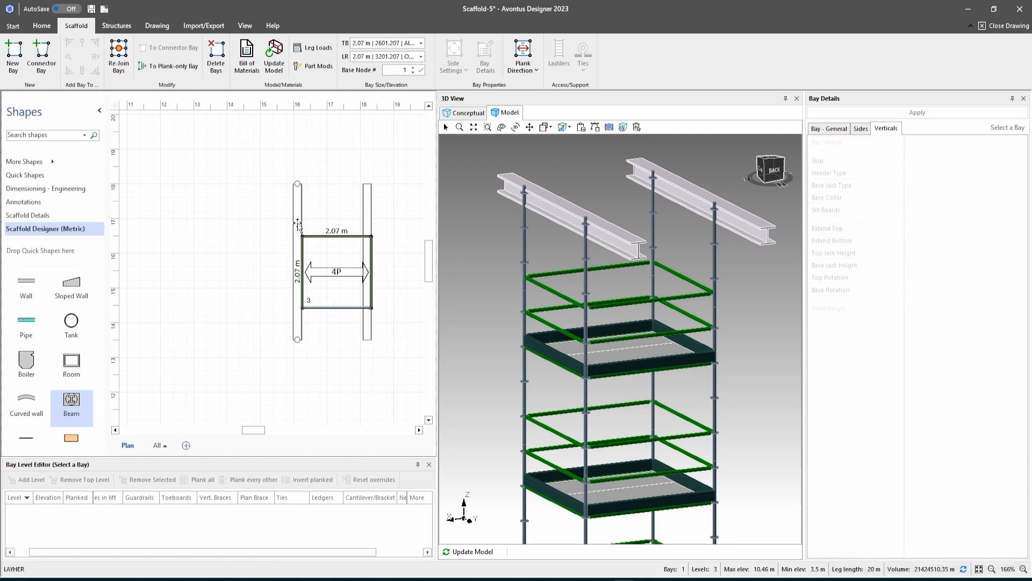
double_click(298, 223)
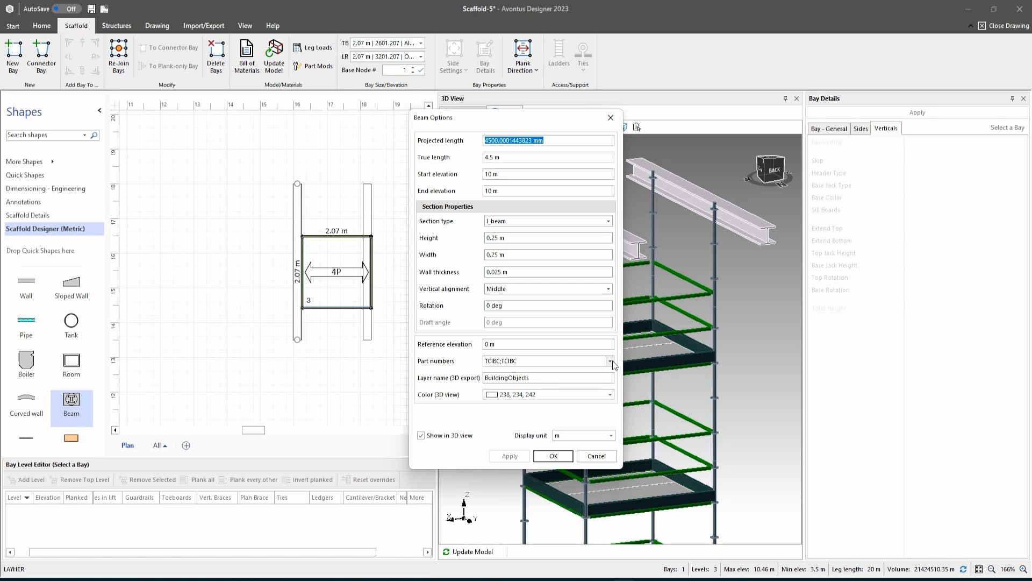
click(612, 361)
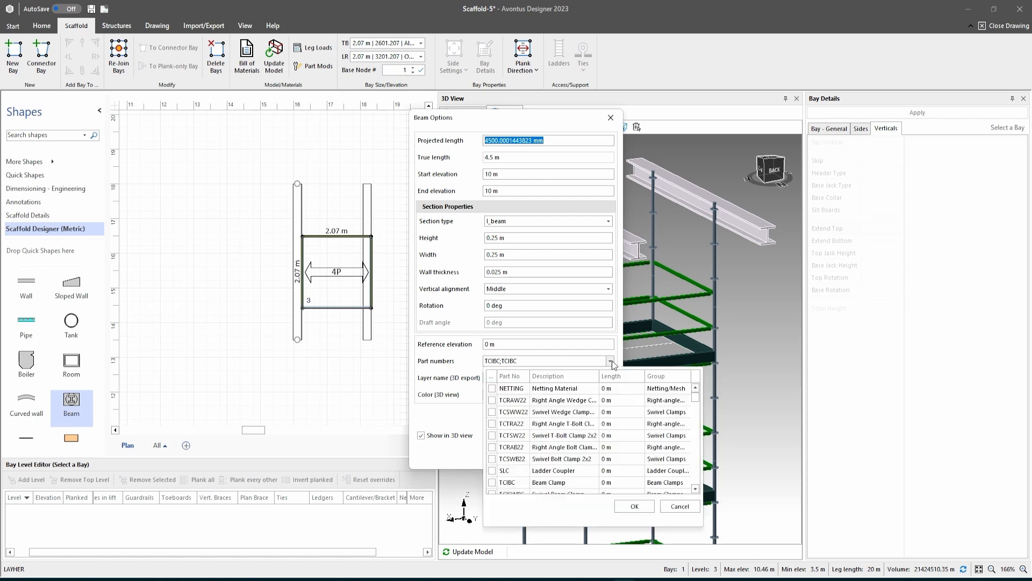
click(492, 483)
click(635, 506)
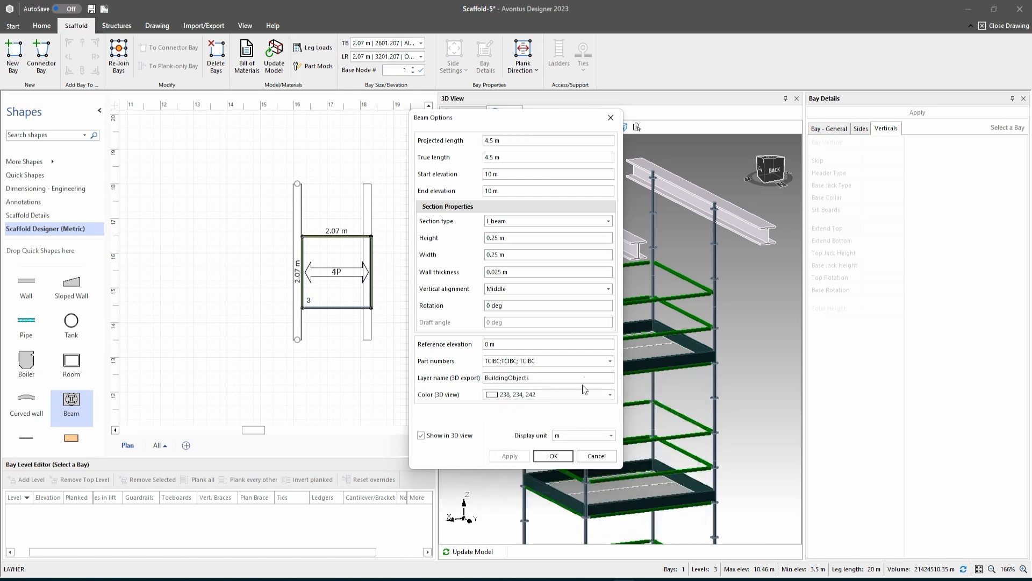
click(610, 361)
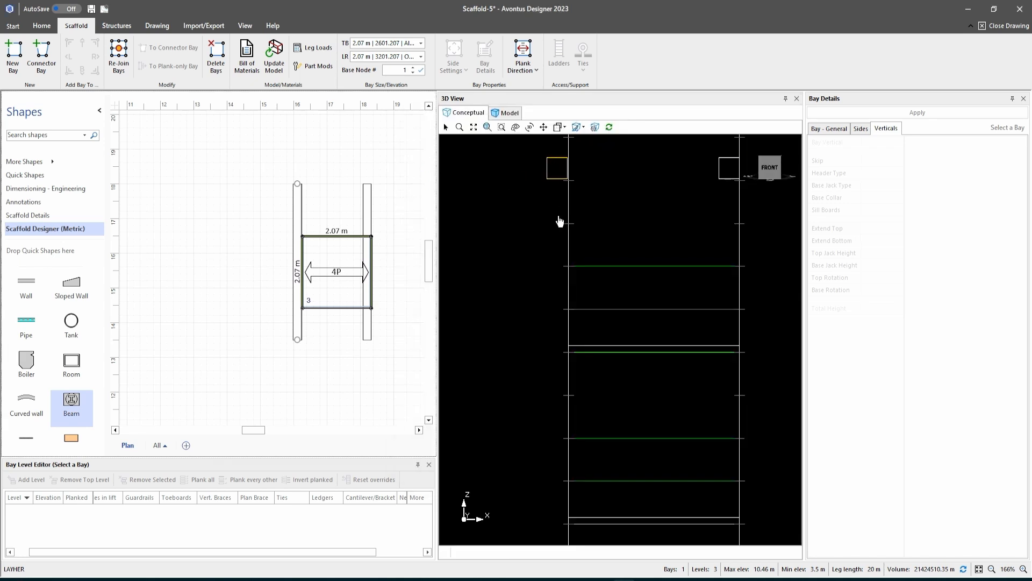
Step: Raise the bay between the beams to base node 9
scroll(560, 237, down, 2)
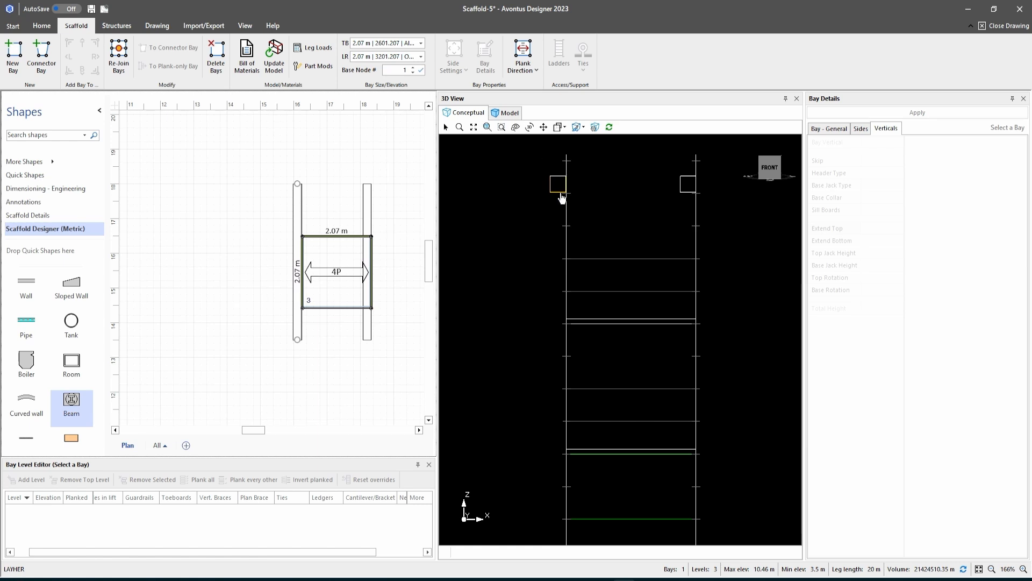
click(296, 218)
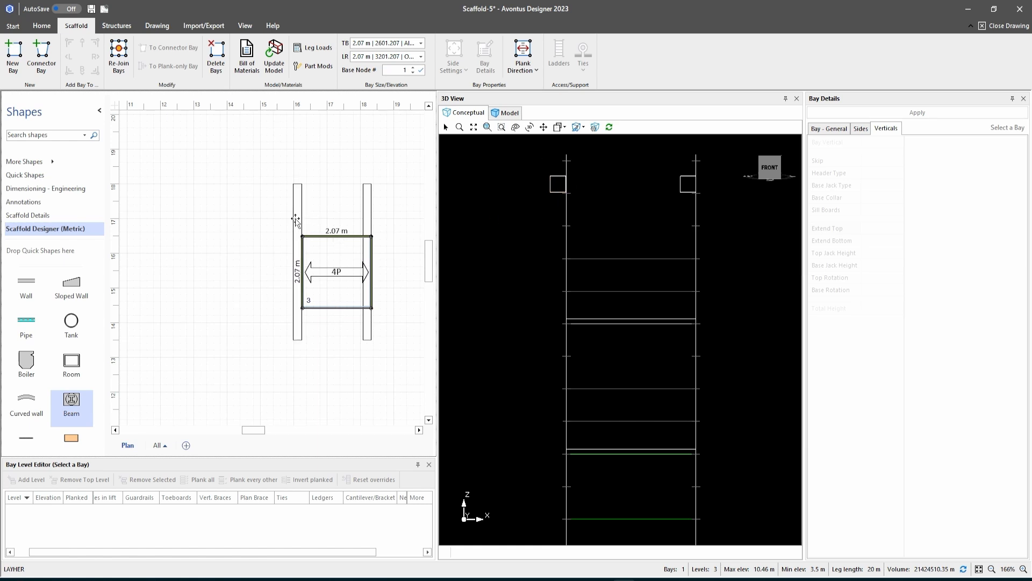
click(505, 113)
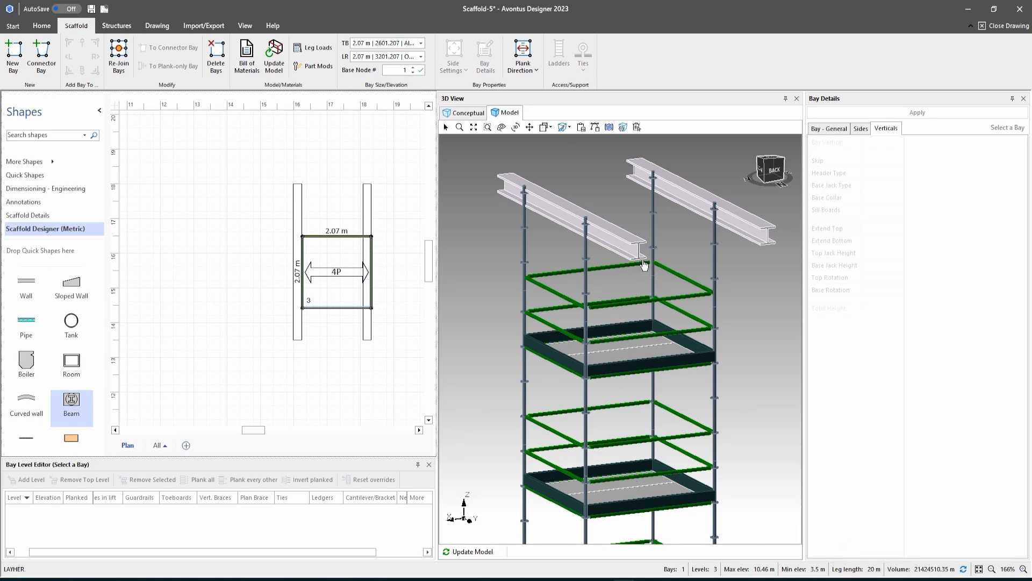
mouse_move(348, 257)
click(319, 236)
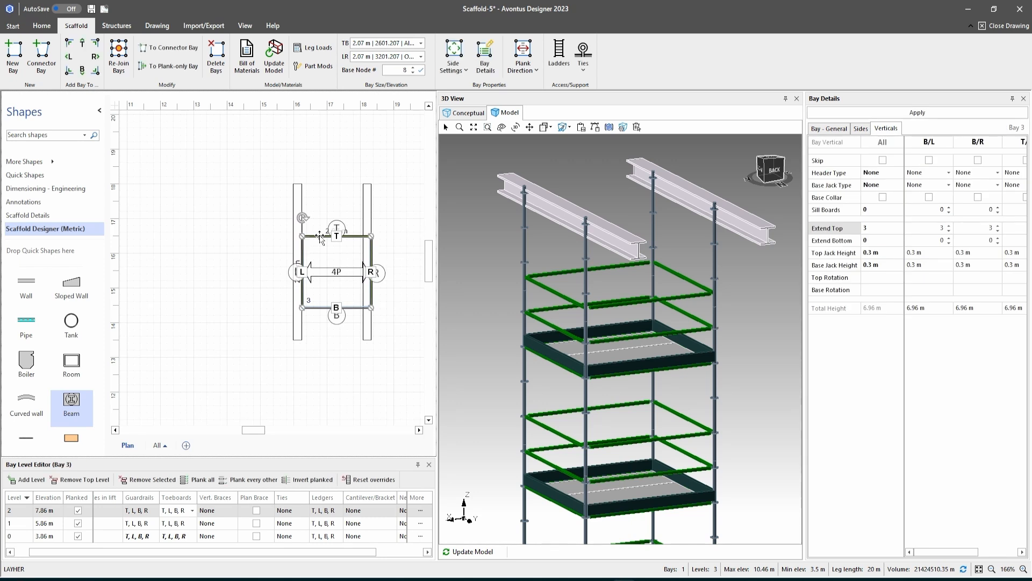
click(413, 68)
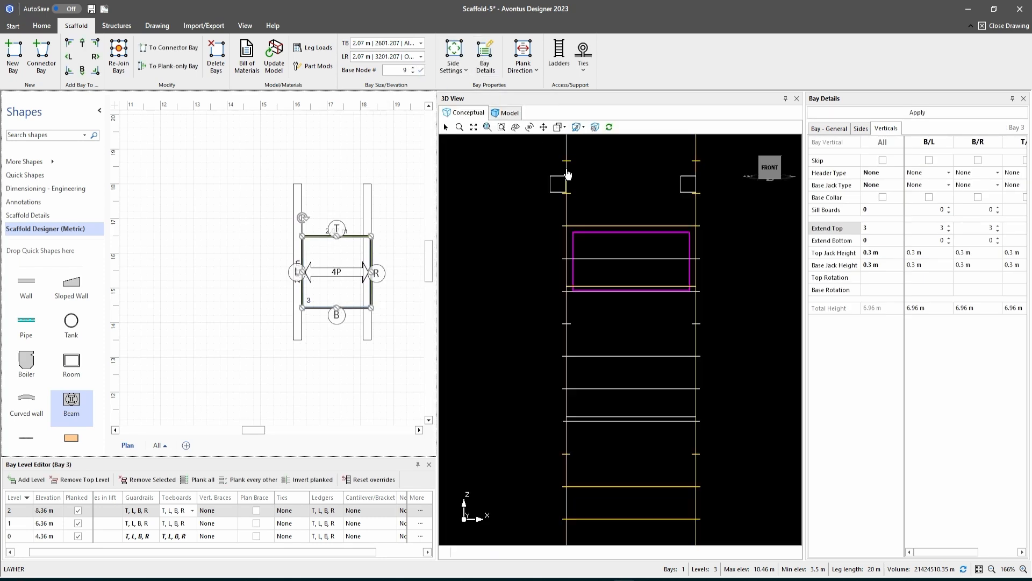
Step: Rebuild the 3D scaffold model with the raised bay and check the beam clamps in the bill of materials
click(510, 114)
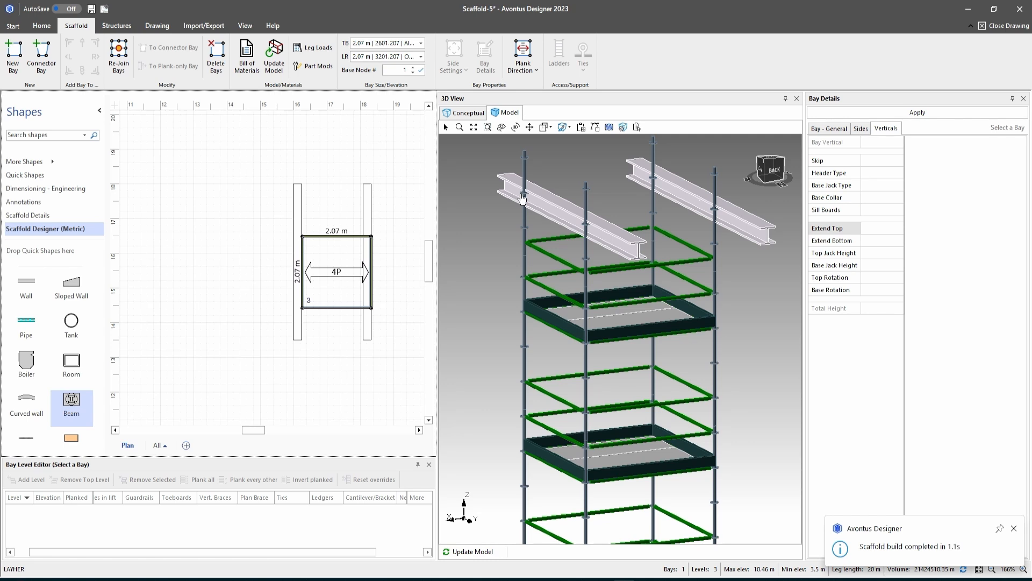
click(247, 60)
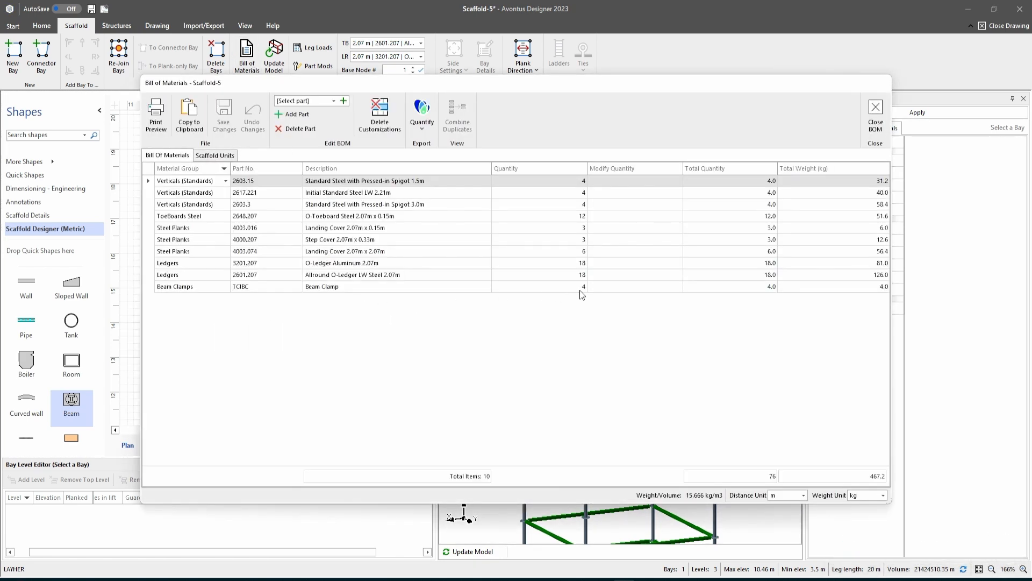
click(875, 114)
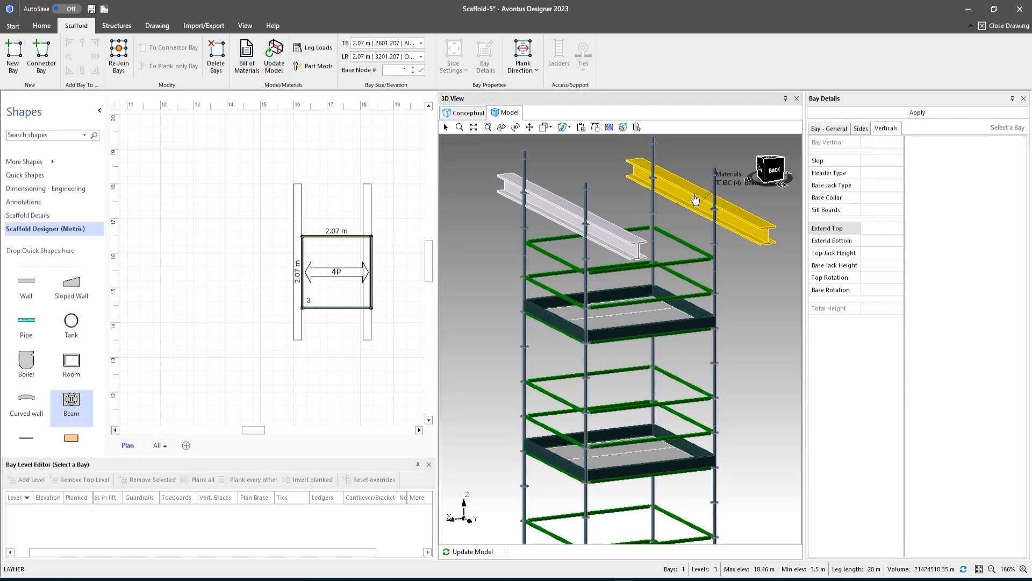
Step: Select the left beam in the plan and examine the whole hanging scaffold and its two beams from several angles in 3D
click(297, 211)
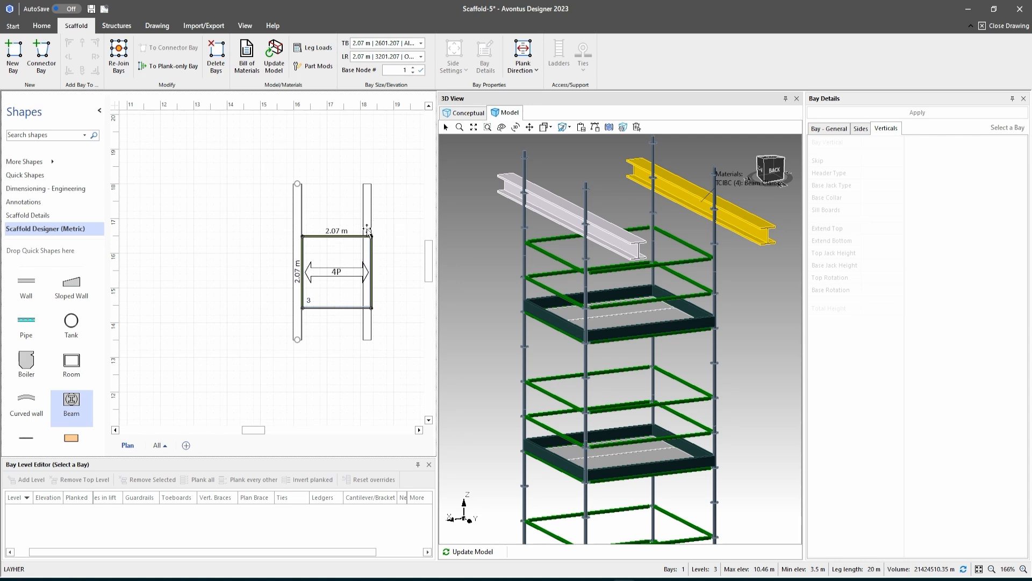
scroll(667, 321, down, 4)
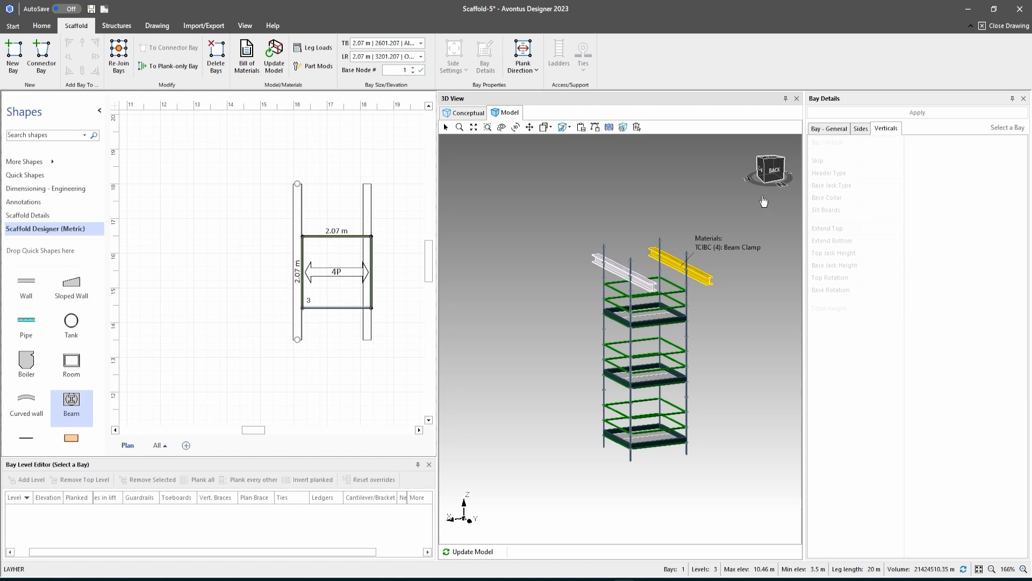
click(765, 175)
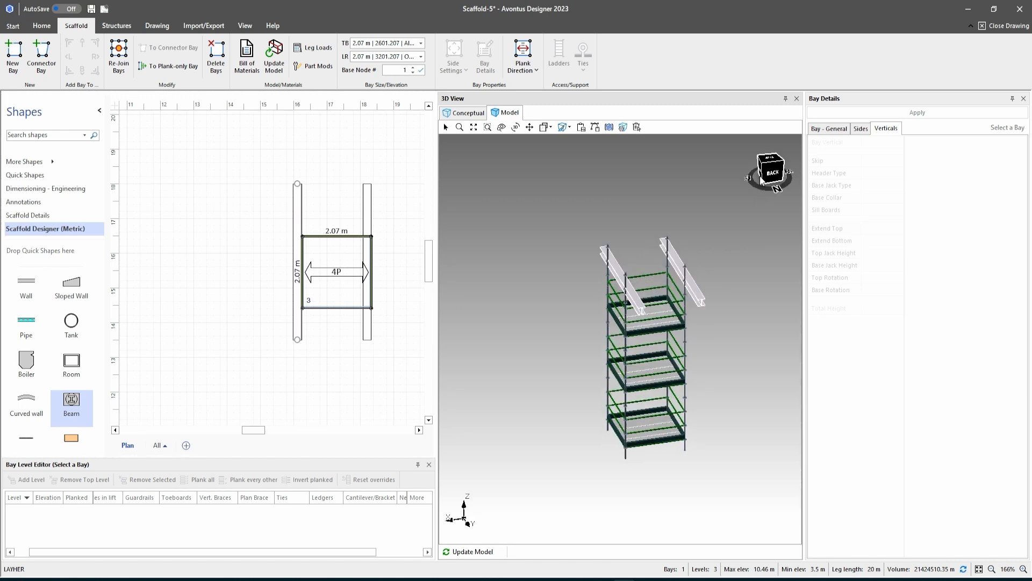
mouse_move(744, 167)
mouse_down()
mouse_move(778, 167)
mouse_move(763, 167)
mouse_up()
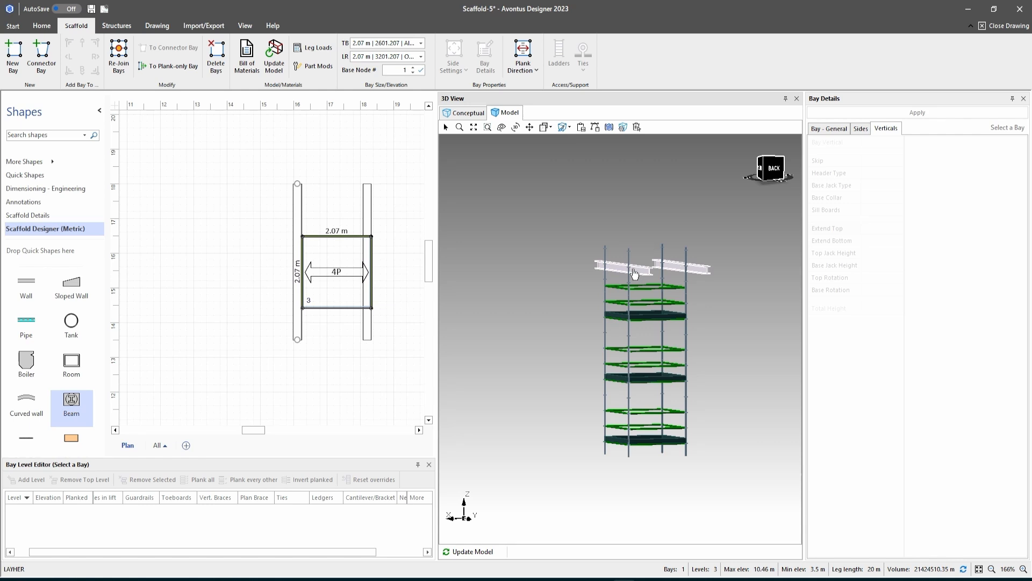